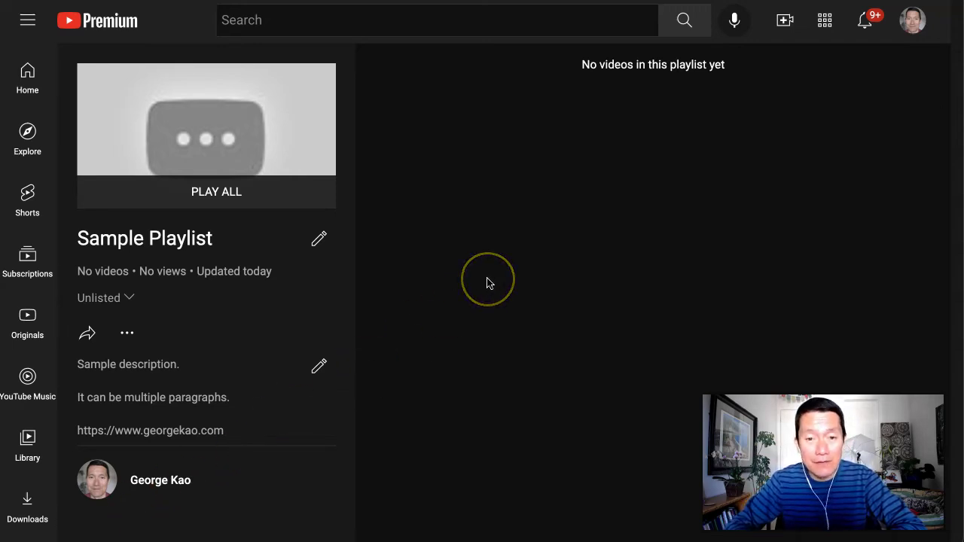
Start adding videos to Sample Playlist and search YouTube for "shifting your mindset".
left_click(419, 230)
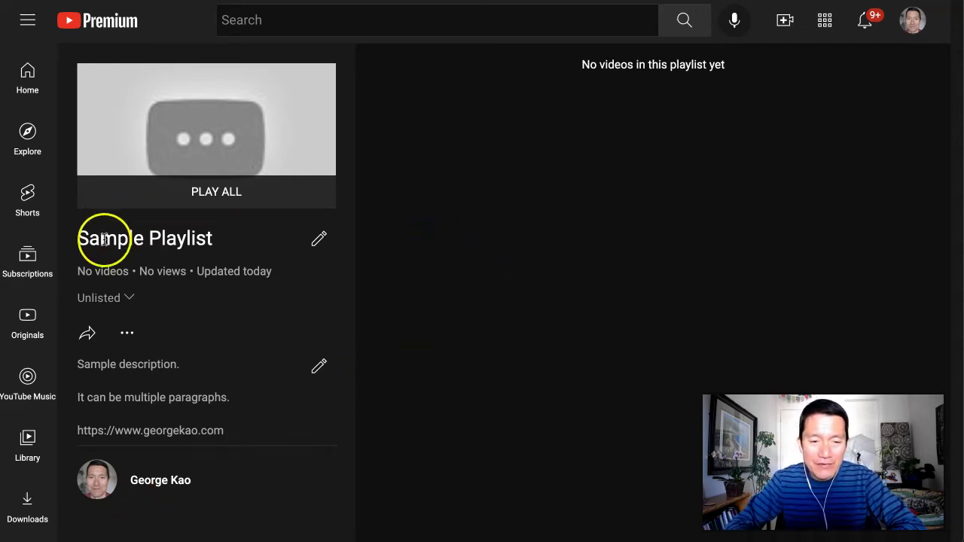
left_click(127, 336)
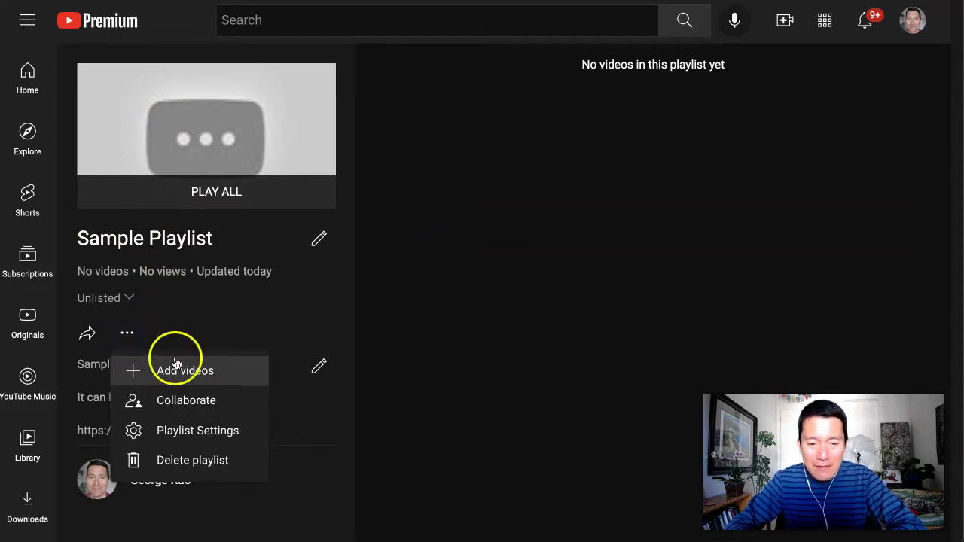
left_click(185, 381)
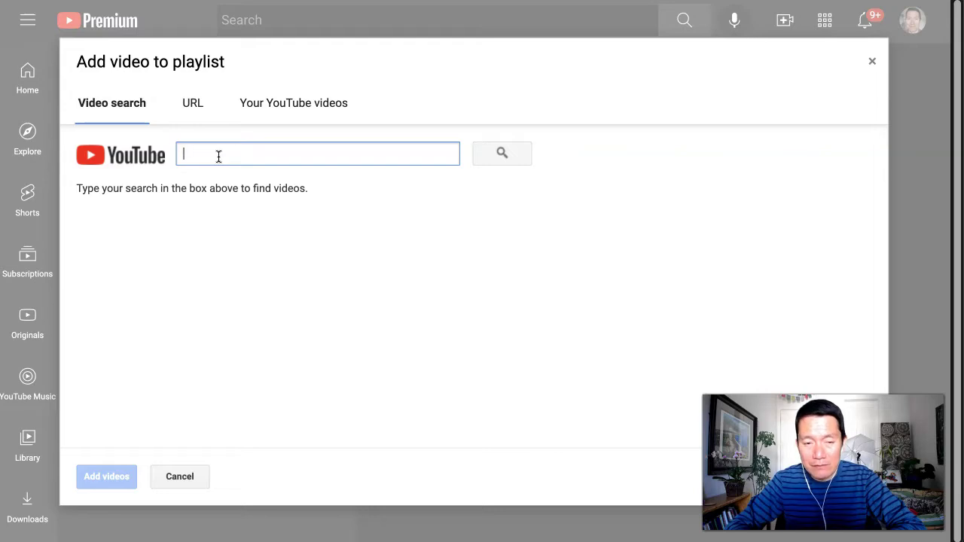
left_click(198, 106)
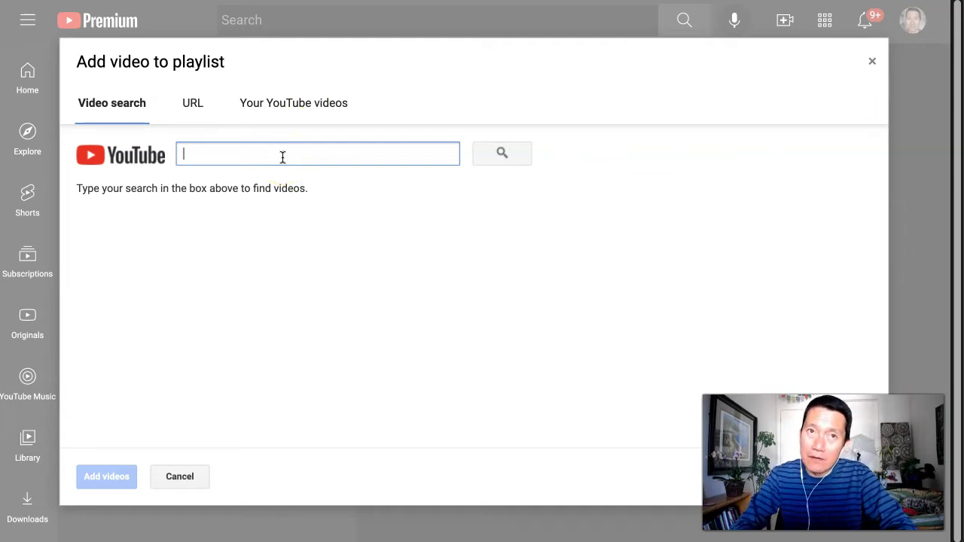
type("shifting your mindset")
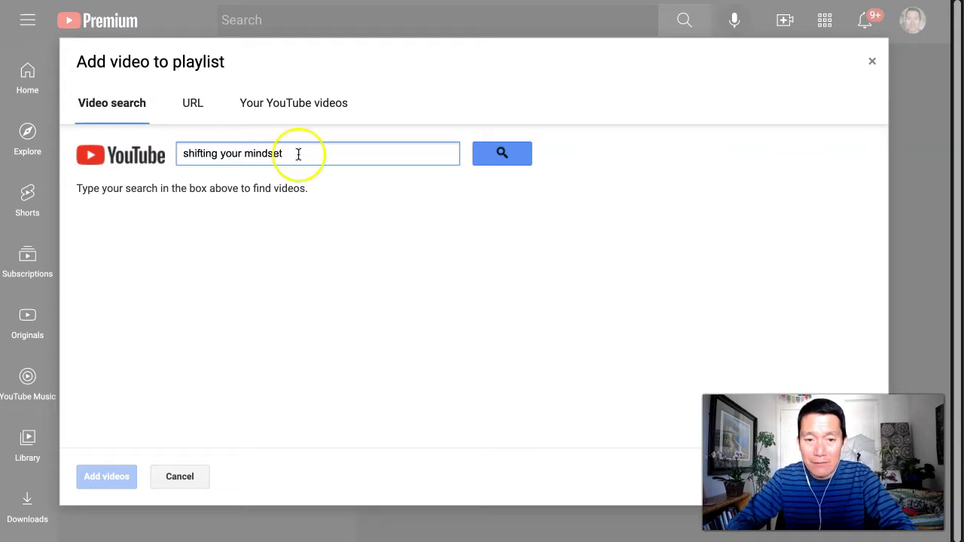
left_click(498, 154)
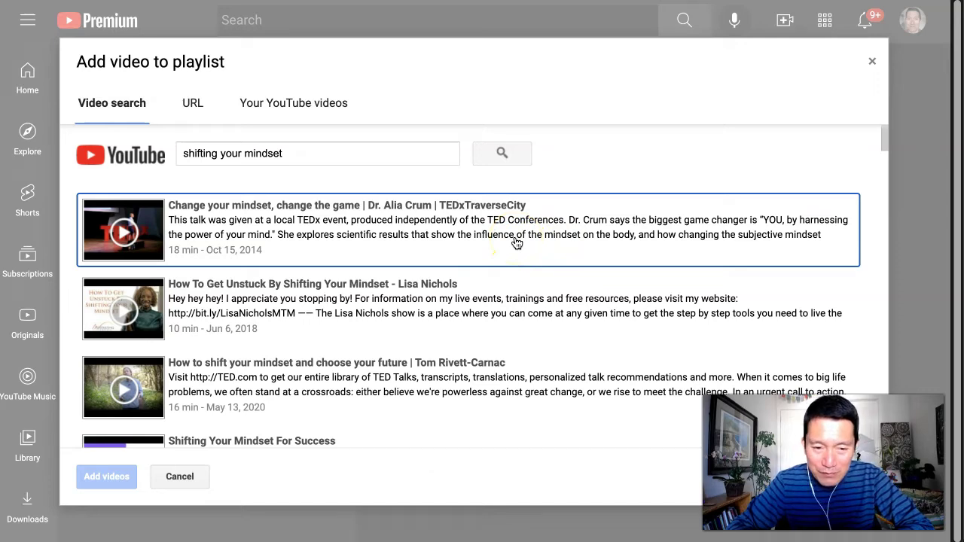
Look through the YouTube search results for a suitable mindset video to add to the playlist.
scroll(517, 243, "down", 1)
scroll(516, 243, "up", 1)
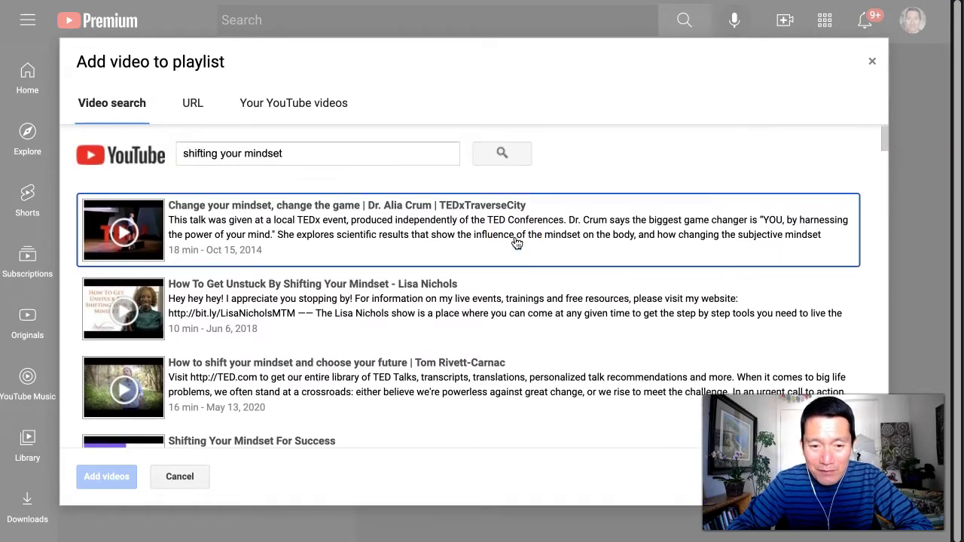
scroll(517, 242, "down", 3)
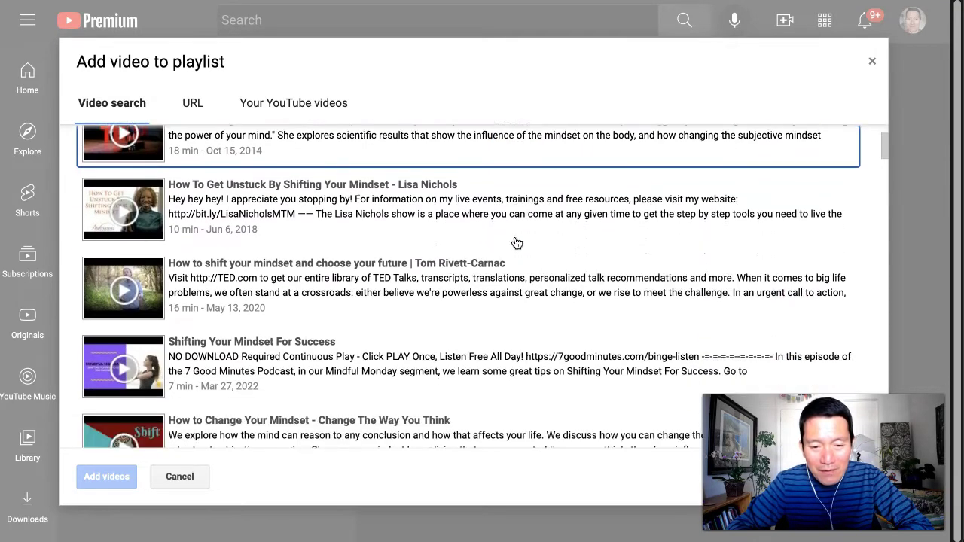
scroll(517, 242, "up", 3)
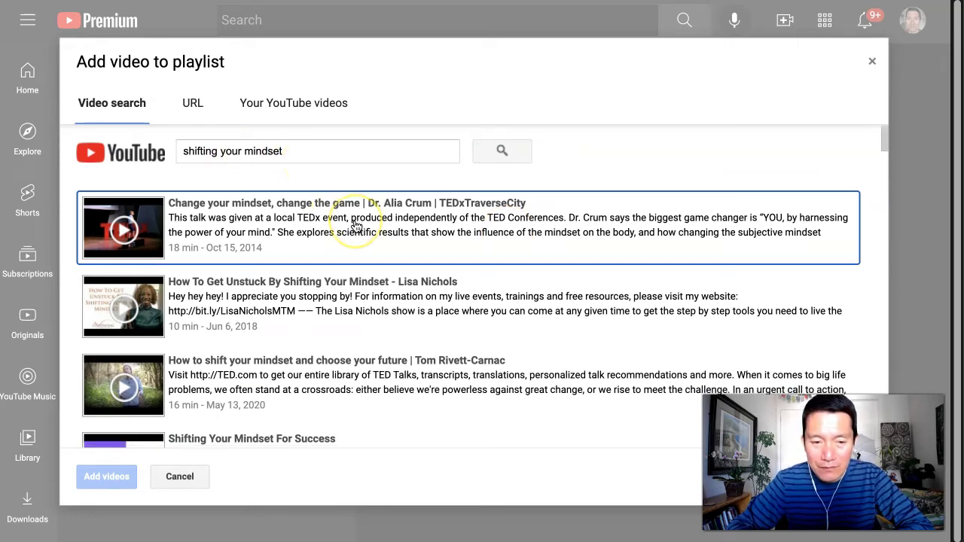
scroll(355, 223, "down", 3)
scroll(356, 226, "down", 10)
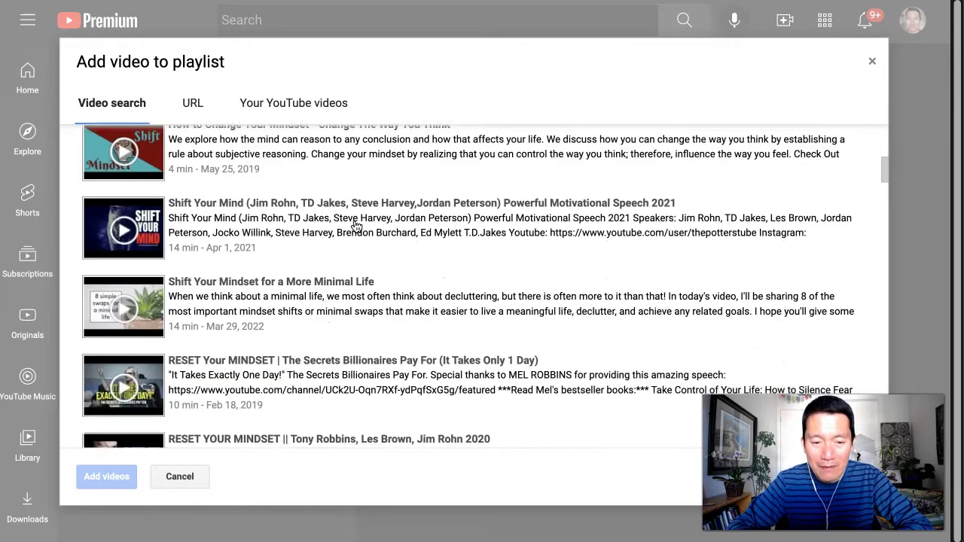
scroll(356, 226, "down", 10)
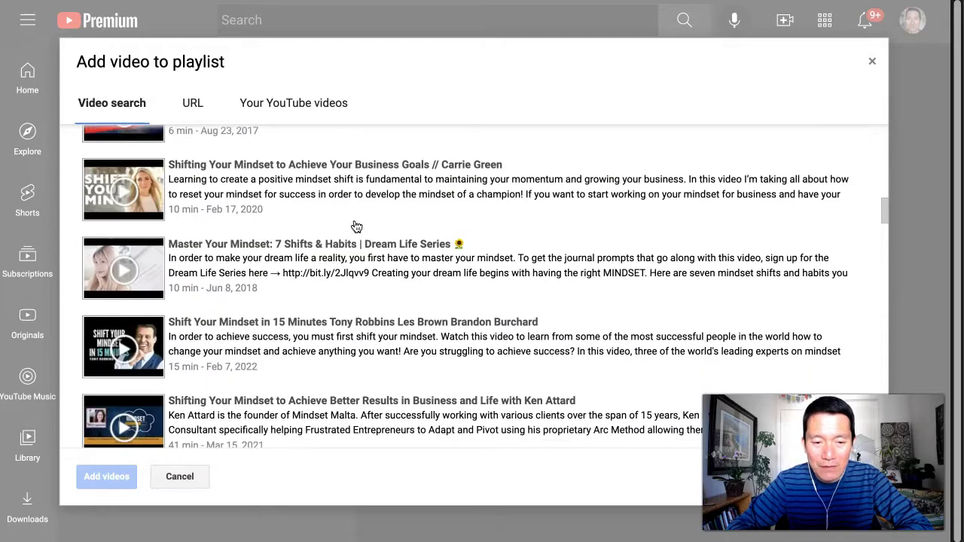
scroll(356, 226, "down", 10)
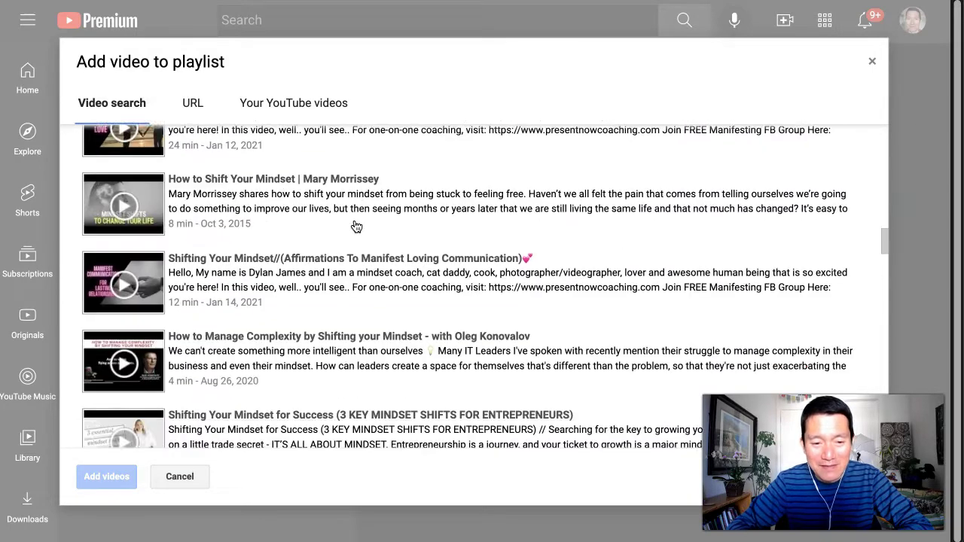
scroll(356, 226, "down", 6)
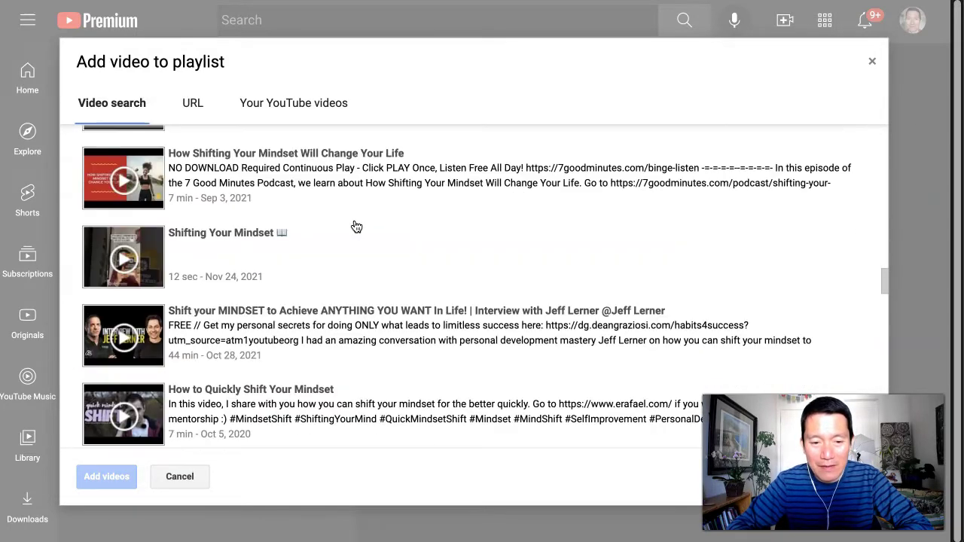
scroll(357, 226, "down", 1)
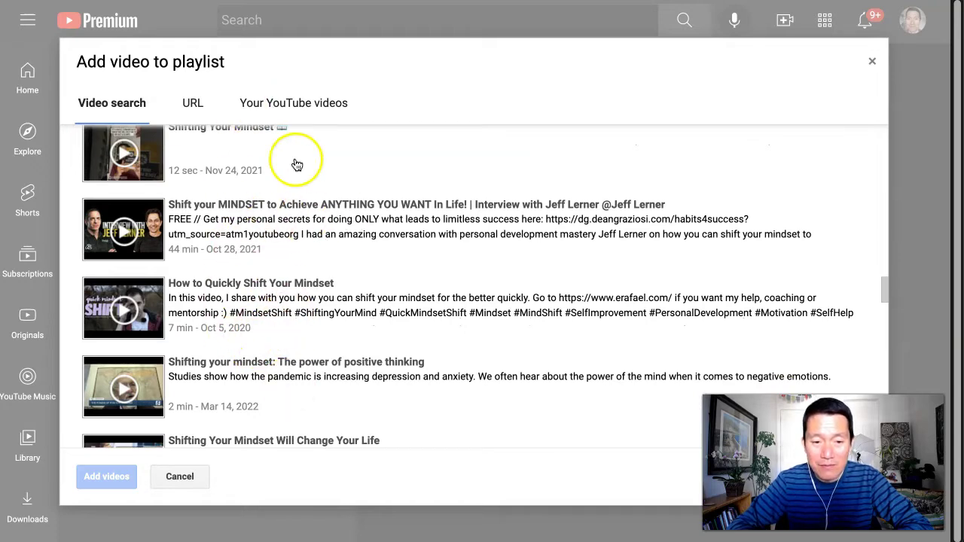
Browse the channel's own uploaded videos as candidates for the playlist.
left_click(264, 114)
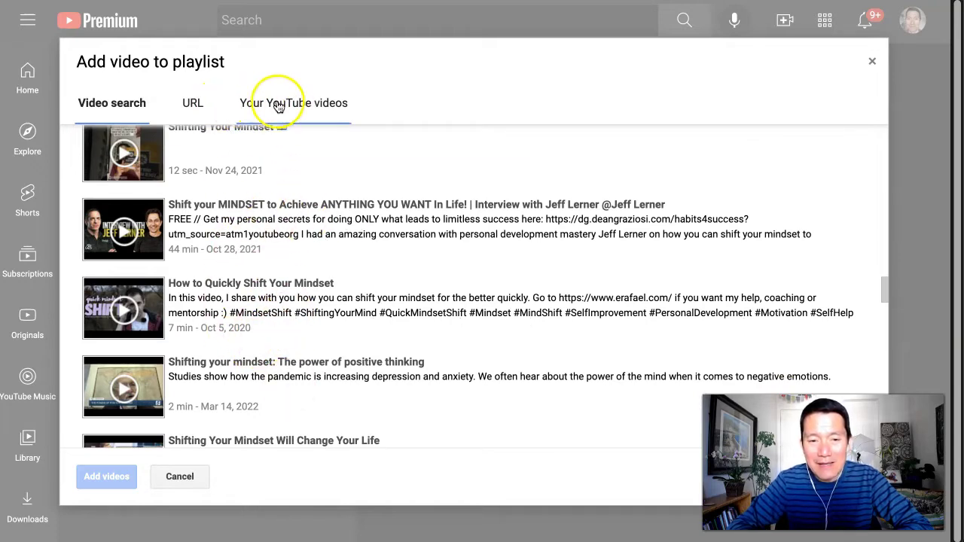
left_click(287, 105)
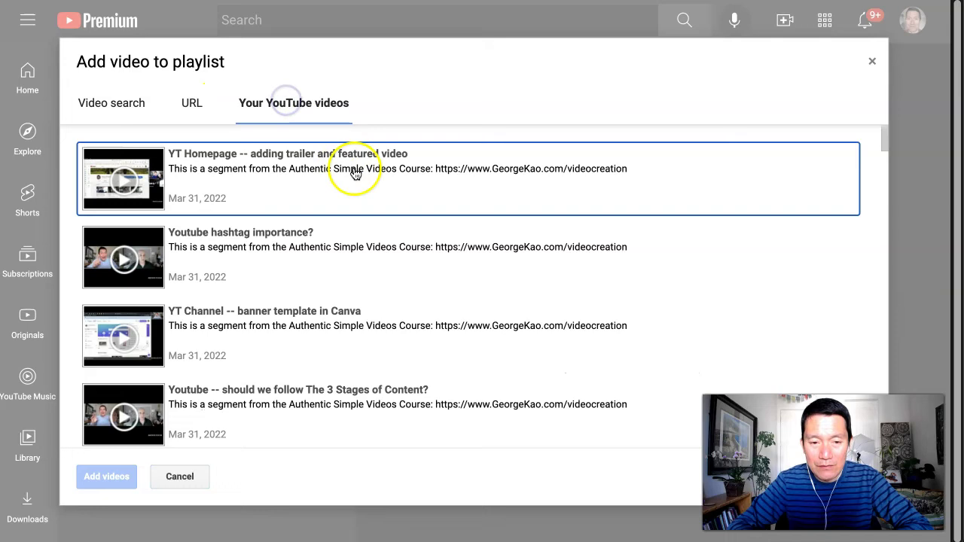
scroll(377, 198, "down", 12)
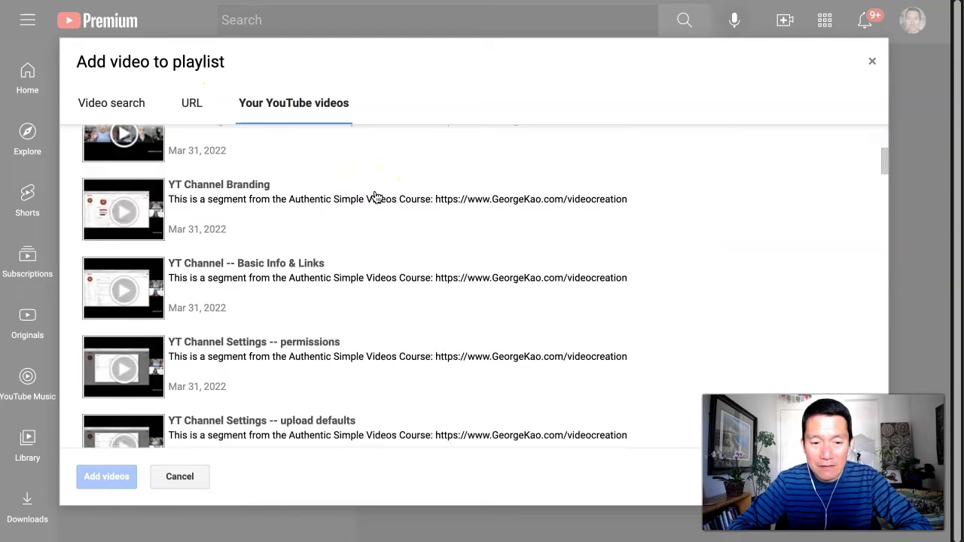
scroll(376, 197, "down", 1)
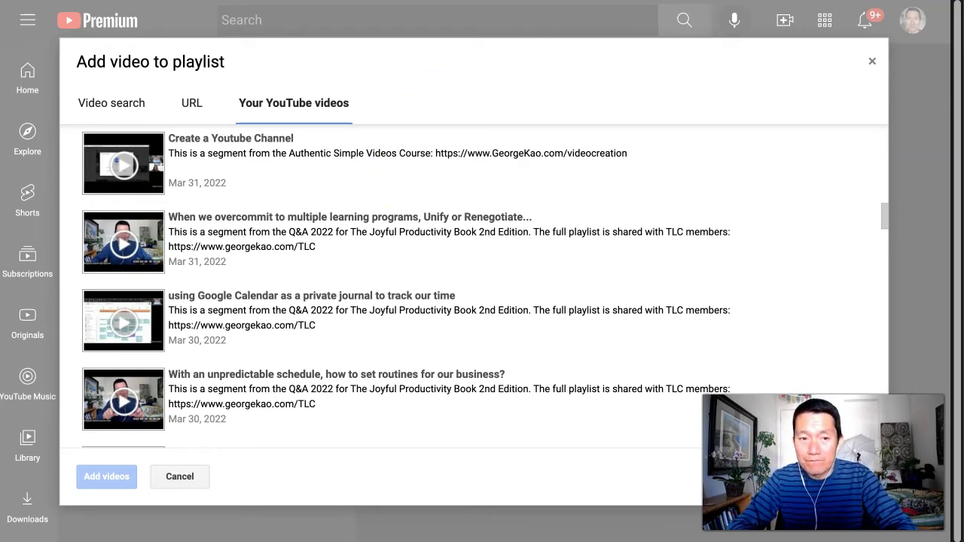
Open YouTube Studio in a new browser tab and show the channel's content list.
key("ctrl+t")
type("studio.")
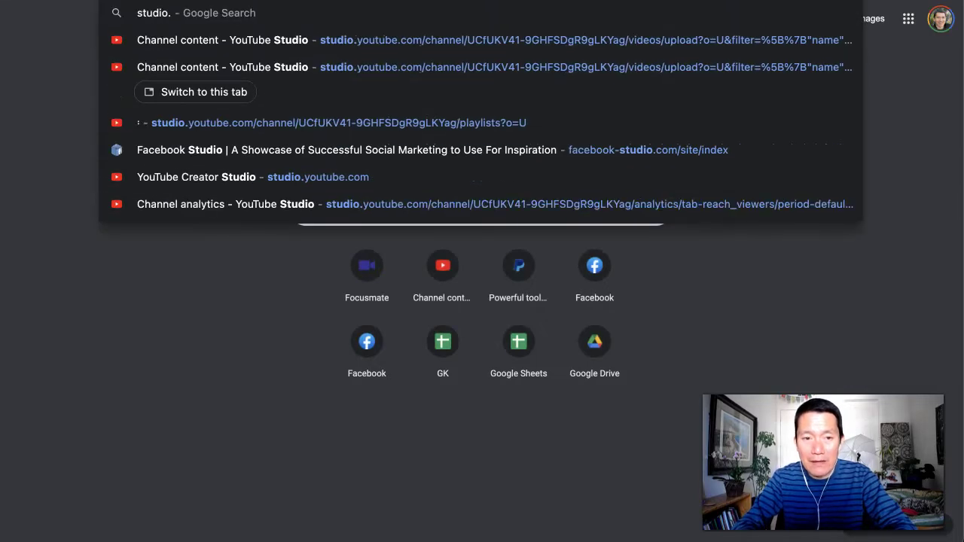
key("Down")
key("Return")
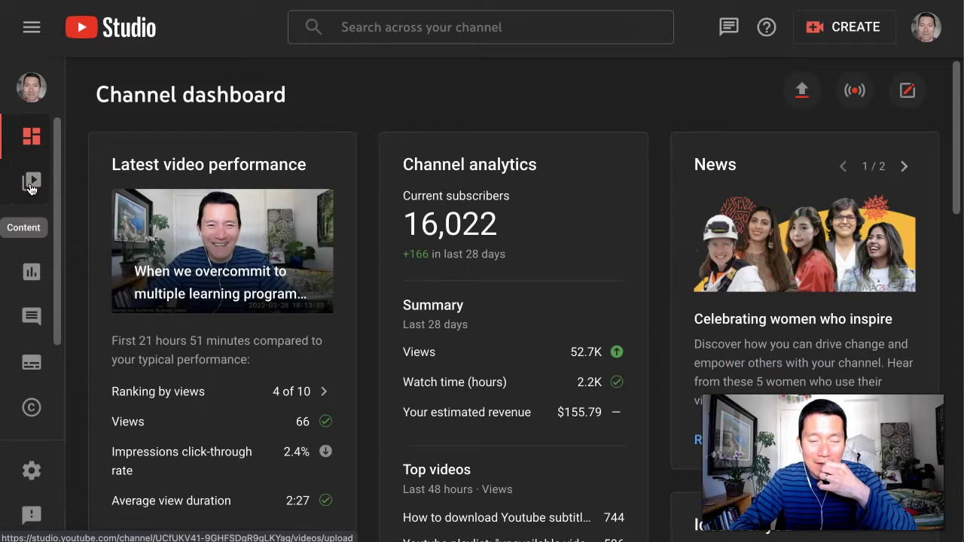
left_click(31, 184)
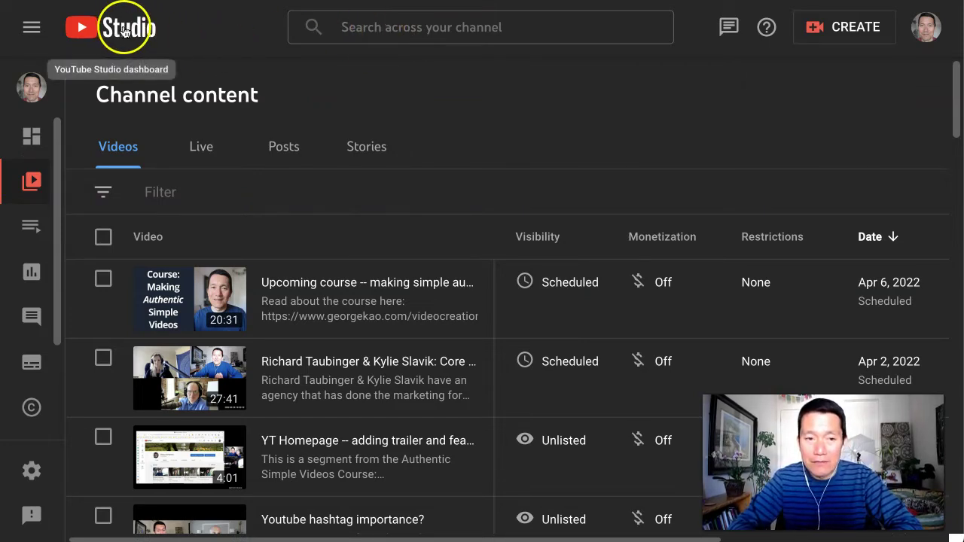
Search across the channel for "shifting your mindset" and open the details of the "Selling & getting clients" video.
left_click(398, 33)
type("shifting your mindset")
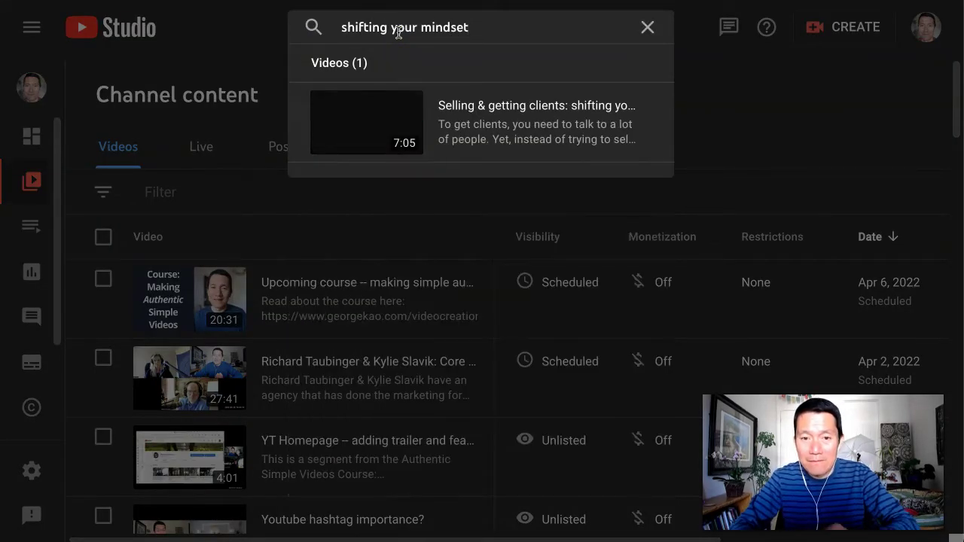
mouse_move(442, 119)
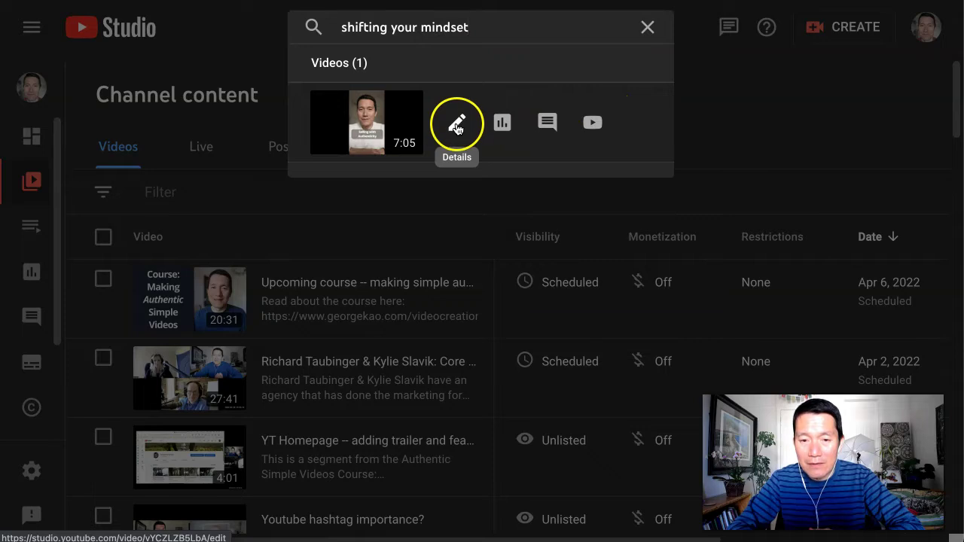
left_click(457, 128)
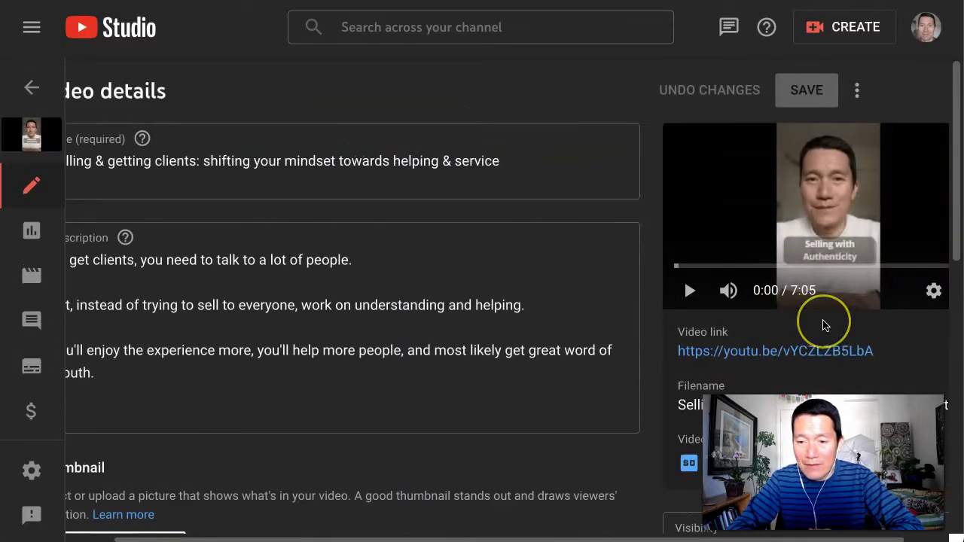
Copy the video link of the "Selling & getting clients" video from its details page.
scroll(822, 324, "down", 2)
scroll(822, 324, "right", 1)
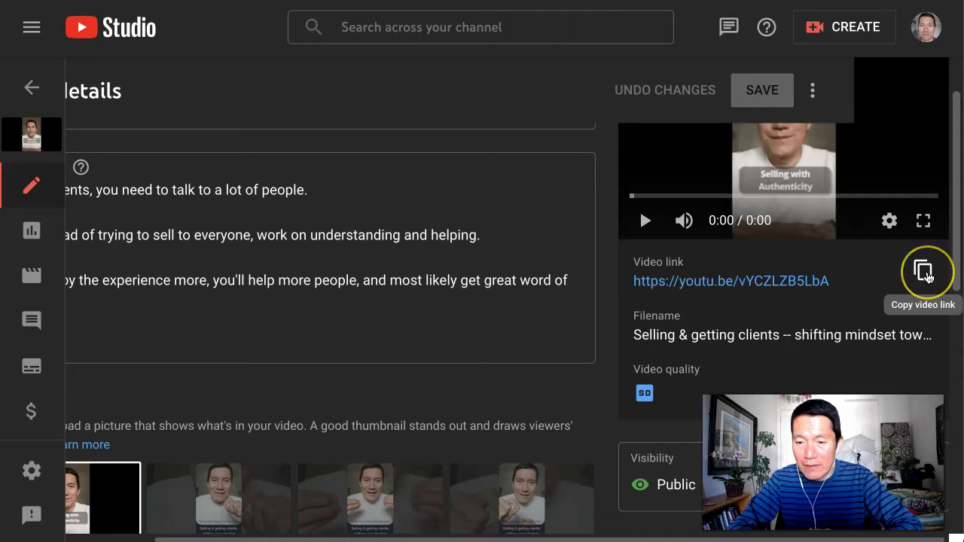
left_click(925, 273)
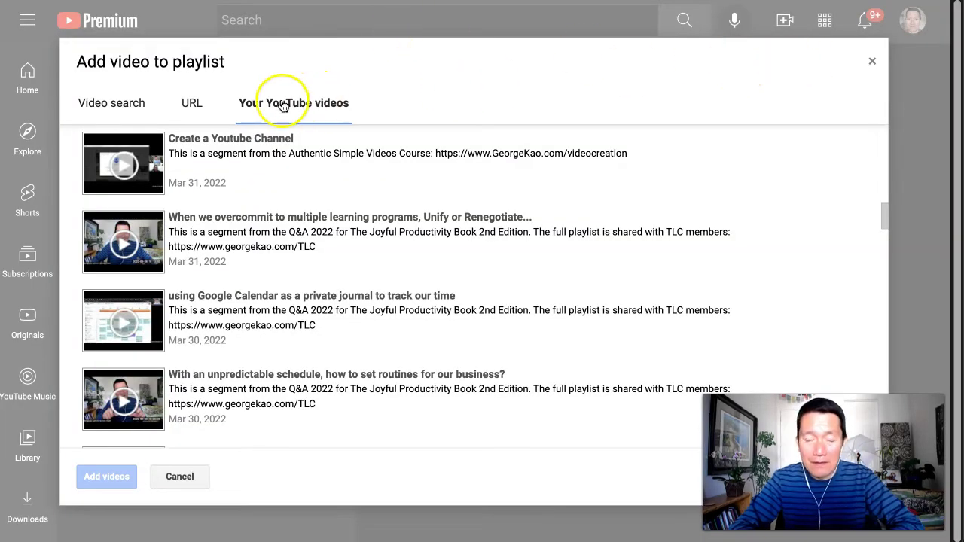
left_click(193, 102)
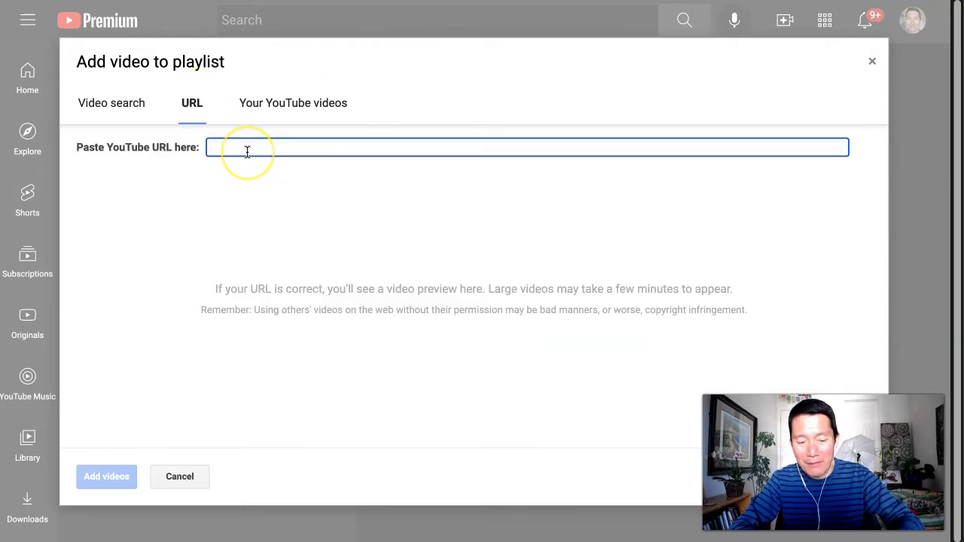
key("ctrl+v")
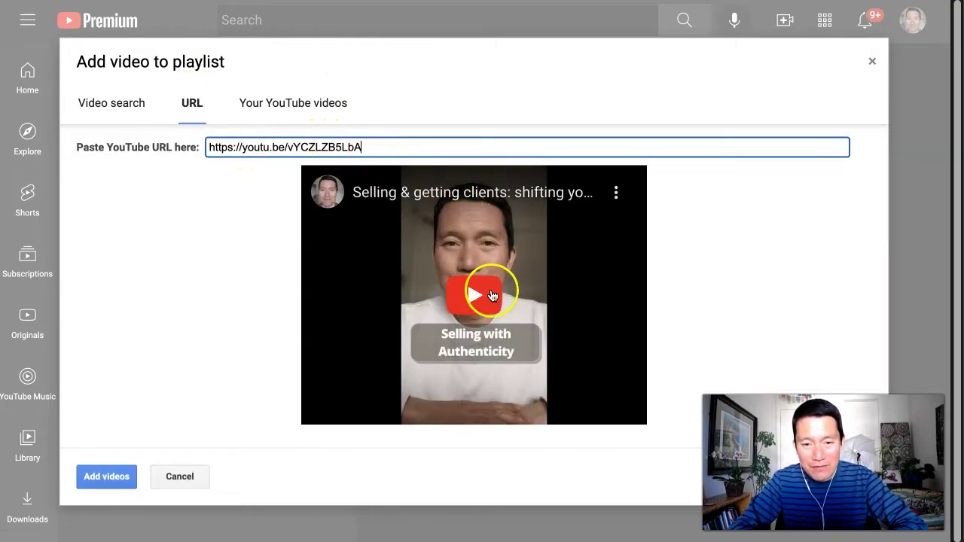
left_click(488, 297)
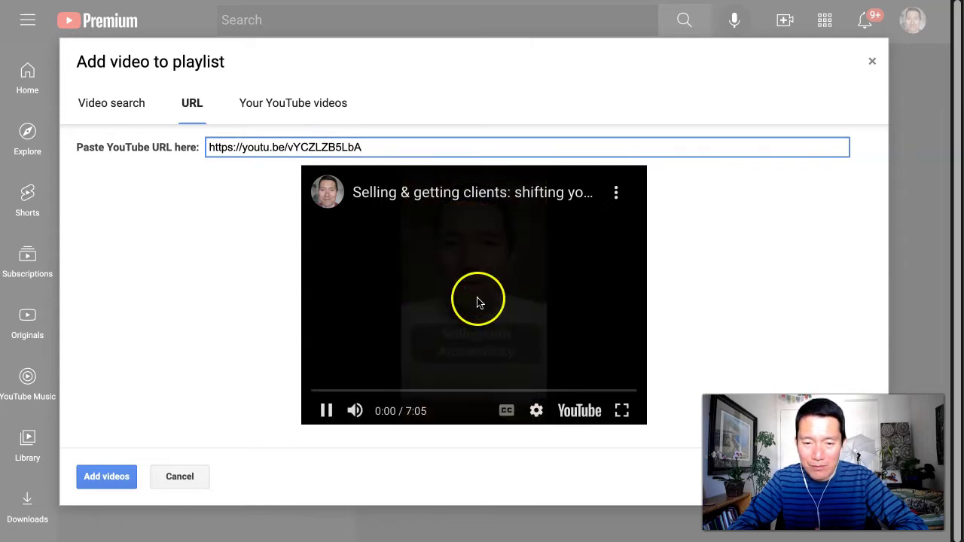
left_click(327, 411)
left_click(100, 482)
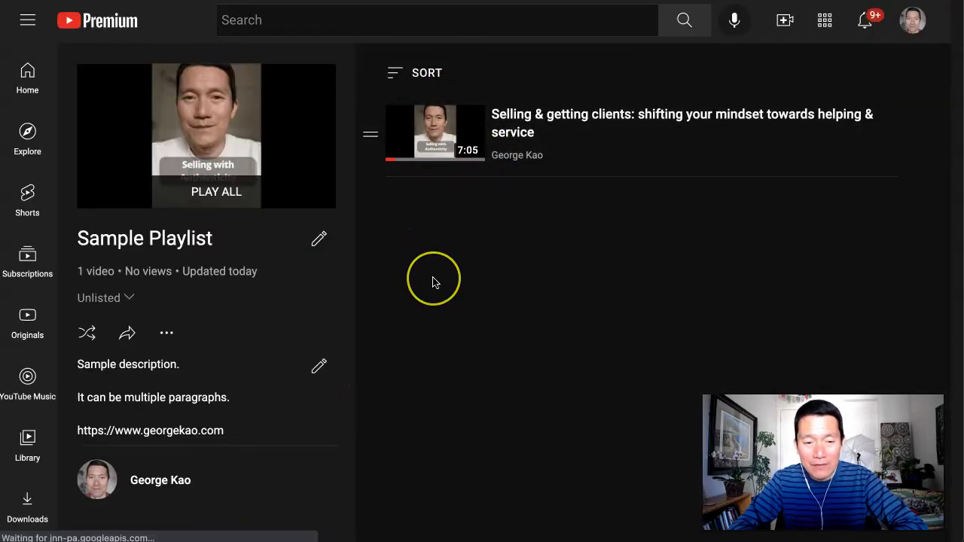
List the channel's own uploads for adding to the playlist and select "When we overcommit to multiple learning programs, Unify or Renegotiate...".
left_click(168, 336)
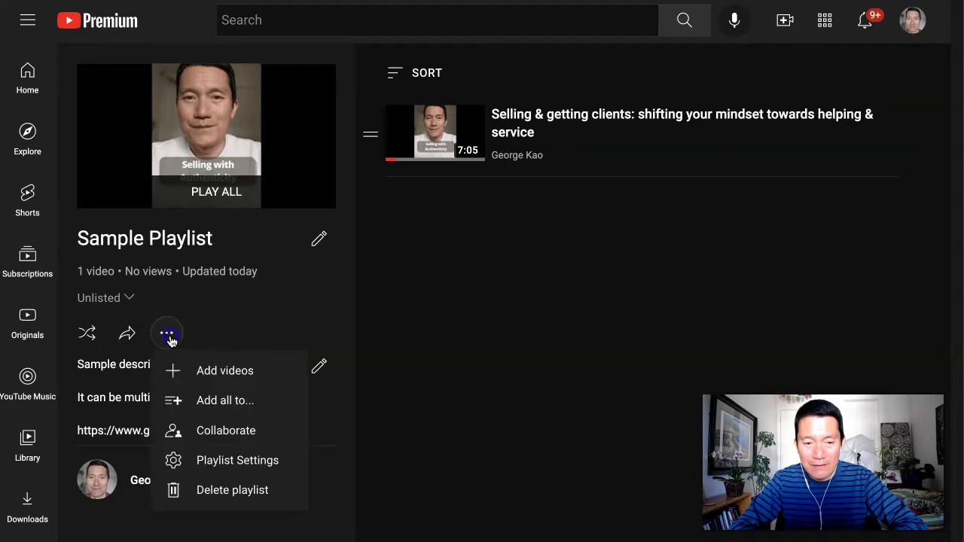
left_click(189, 370)
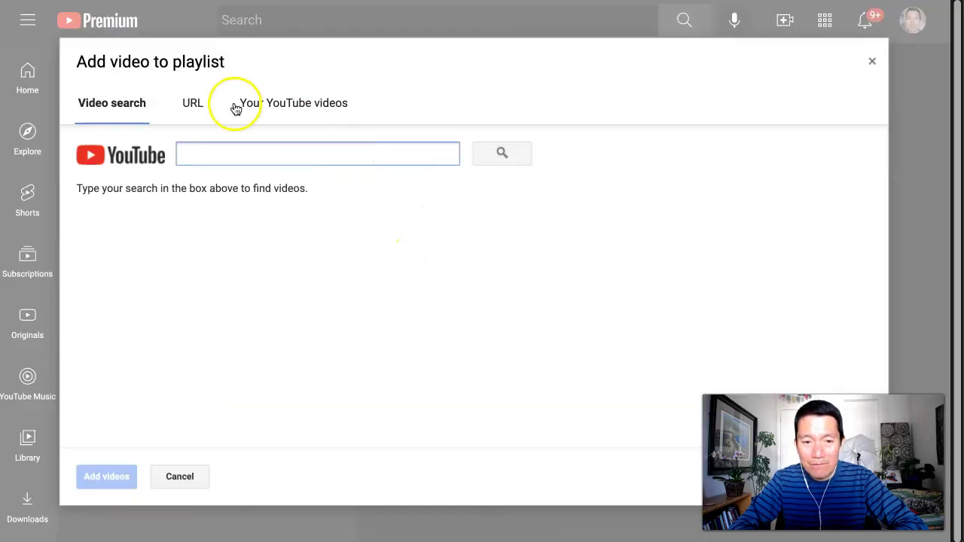
left_click(285, 108)
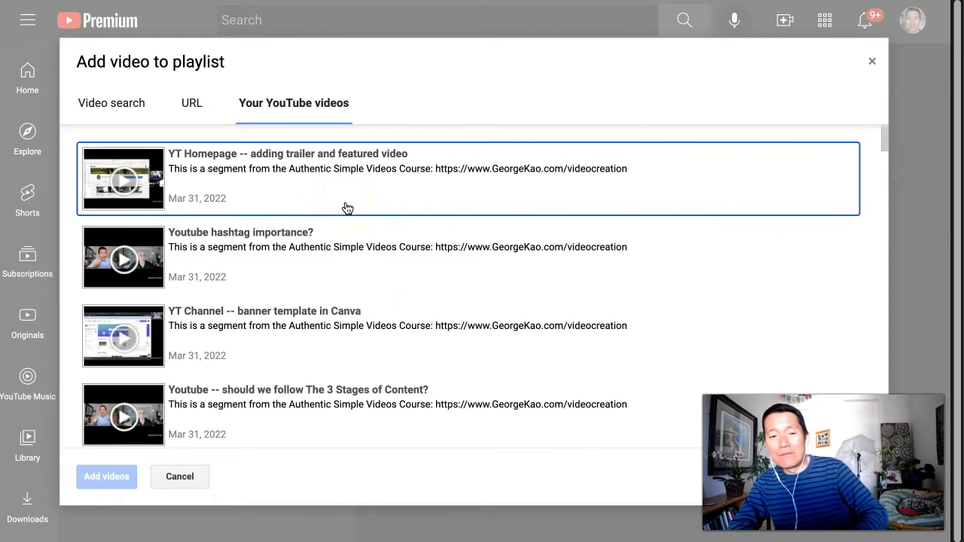
scroll(347, 208, "down", 1)
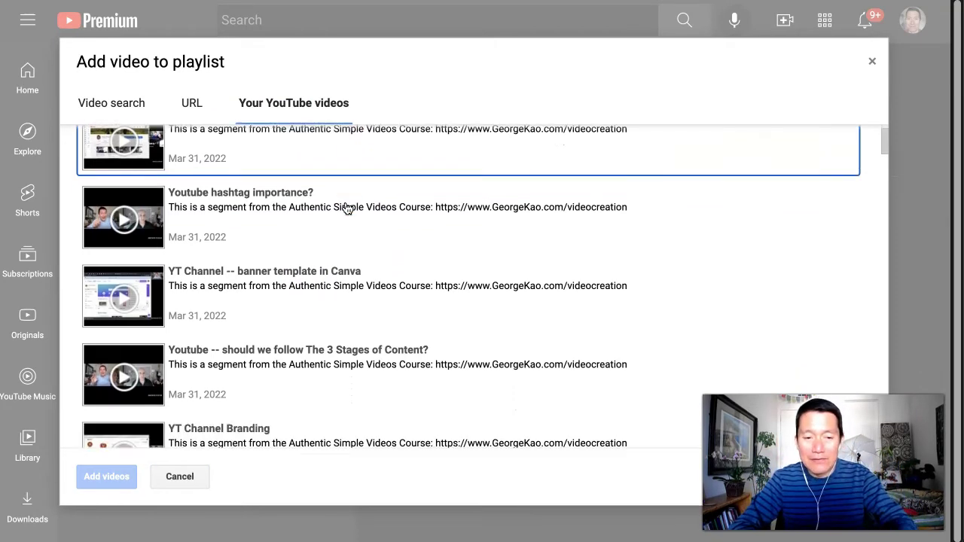
scroll(347, 208, "down", 10)
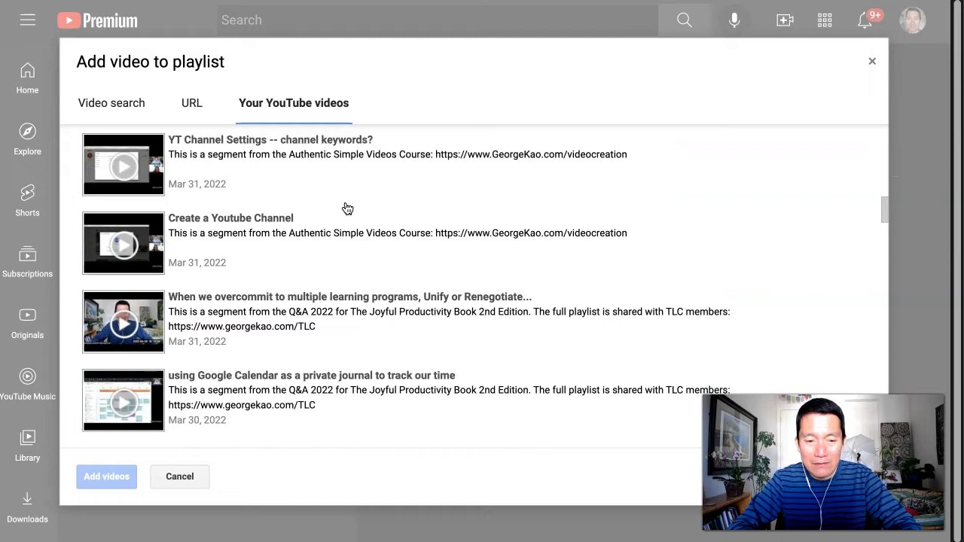
scroll(347, 208, "down", 1)
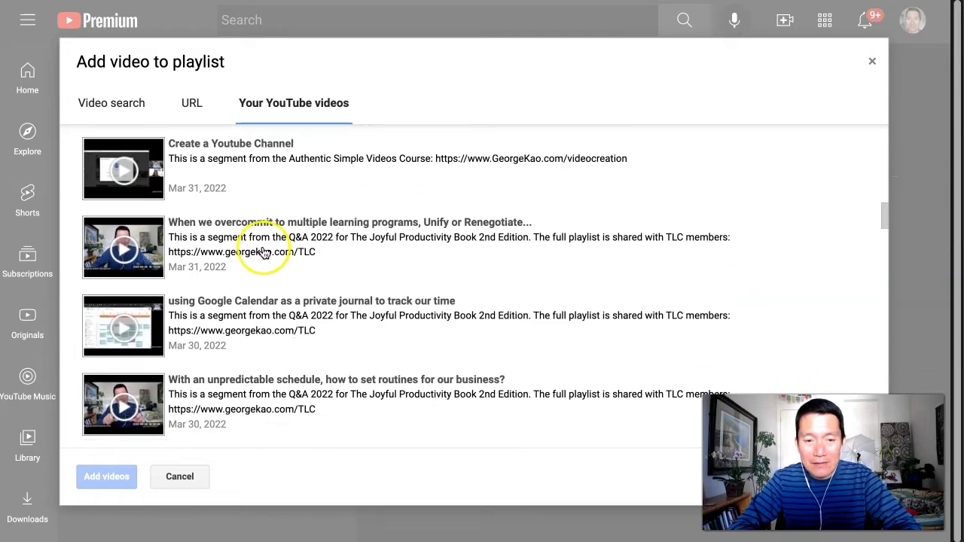
left_click(258, 251)
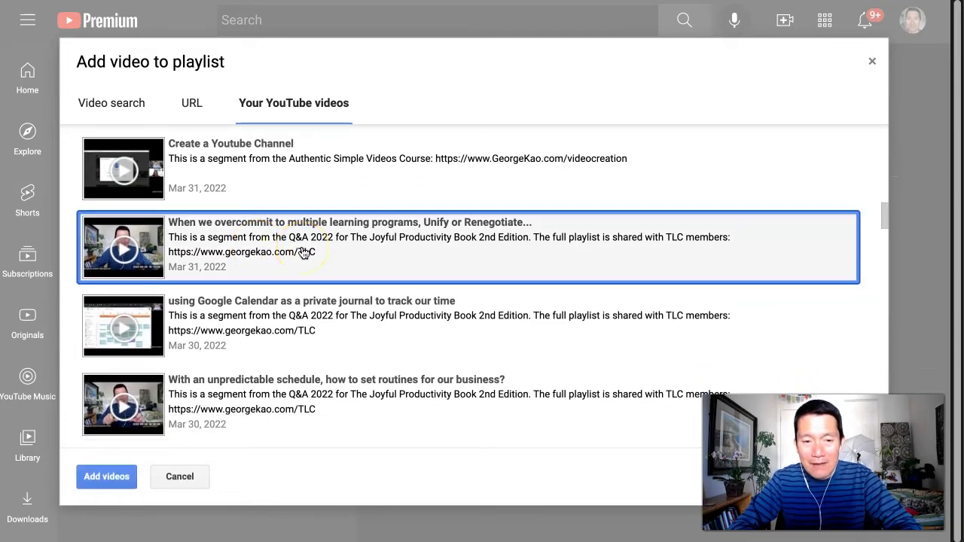
Also select "YT Channel Settings -- channel keywords?" and "With an unpredictable schedule, how to set routines for our business?", and add the selected videos to the playlist.
scroll(304, 253, "up", 1)
scroll(303, 253, "up", 3)
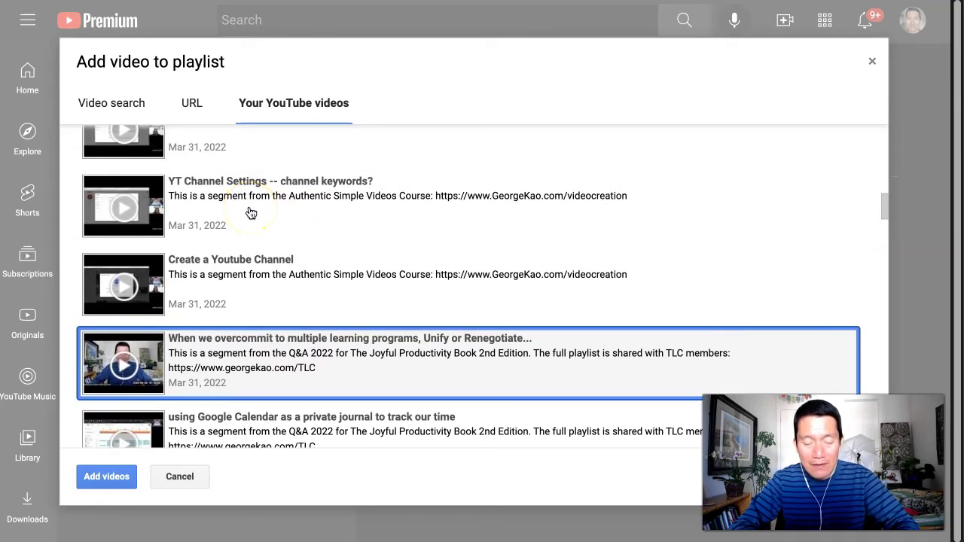
left_click(251, 213)
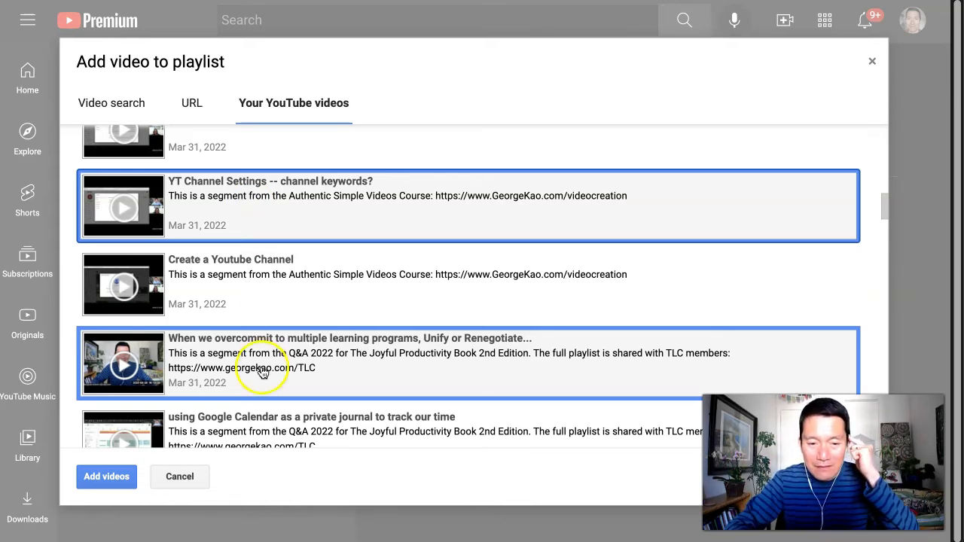
scroll(264, 198, "up", 3)
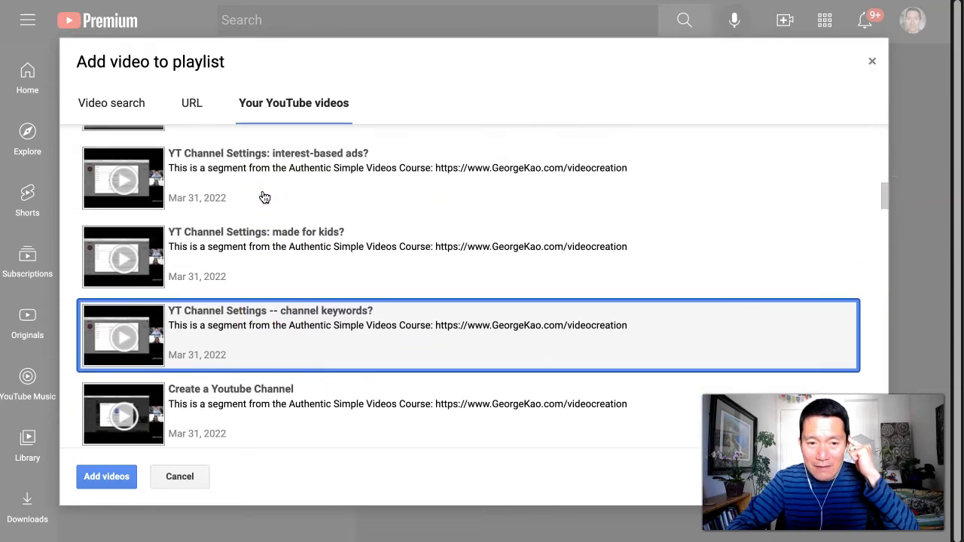
scroll(264, 197, "down", 2)
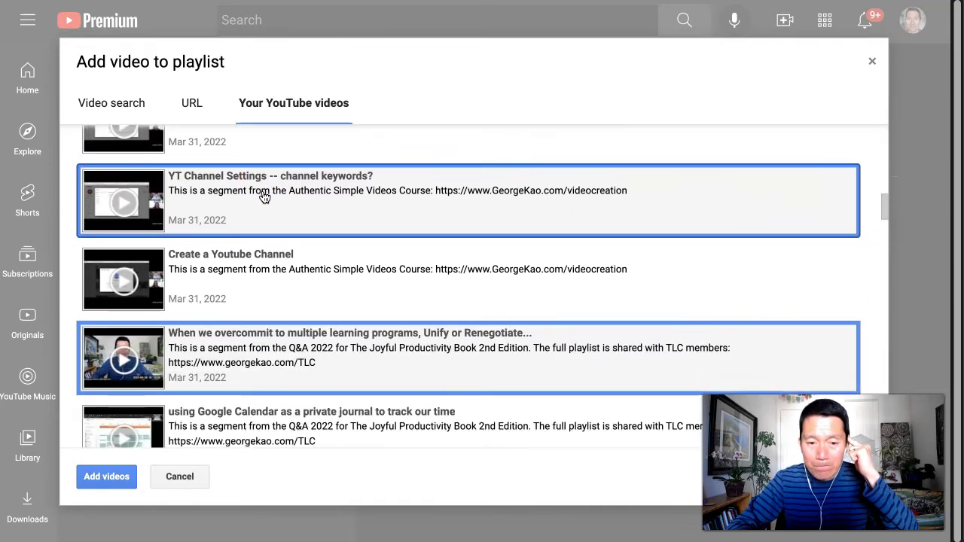
scroll(264, 198, "up", 1)
scroll(264, 197, "down", 3)
scroll(264, 197, "down", 2)
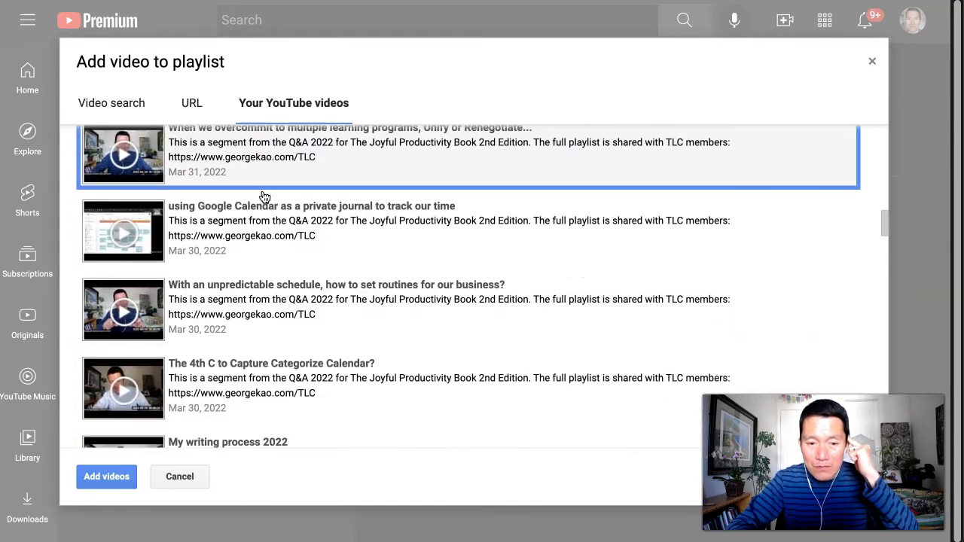
left_click(284, 311)
scroll(284, 311, "up", 2)
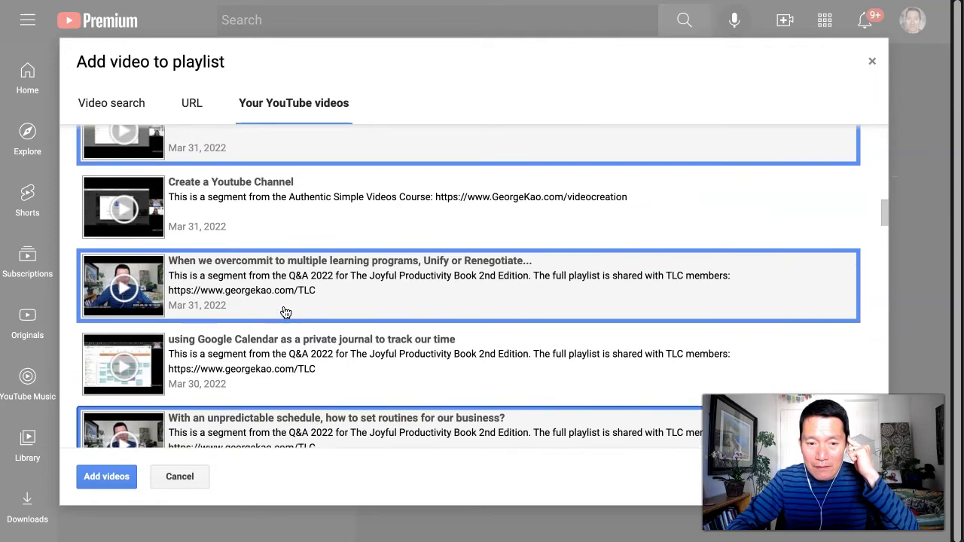
scroll(259, 294, "up", 1)
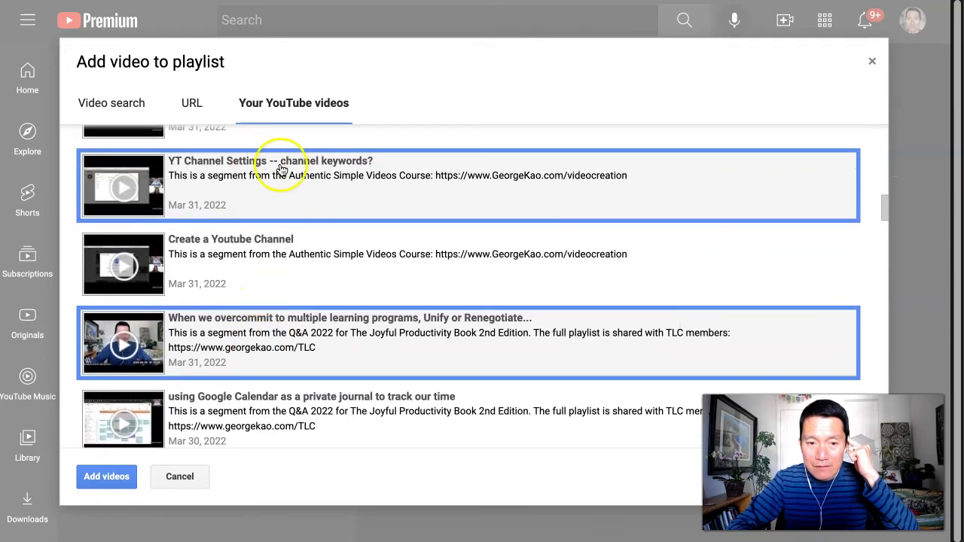
scroll(295, 168, "down", 3)
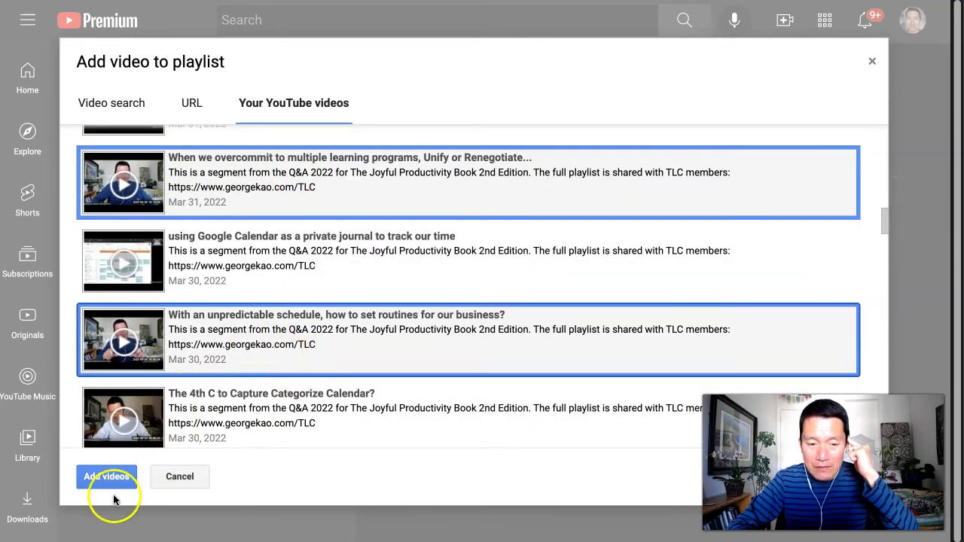
left_click(104, 477)
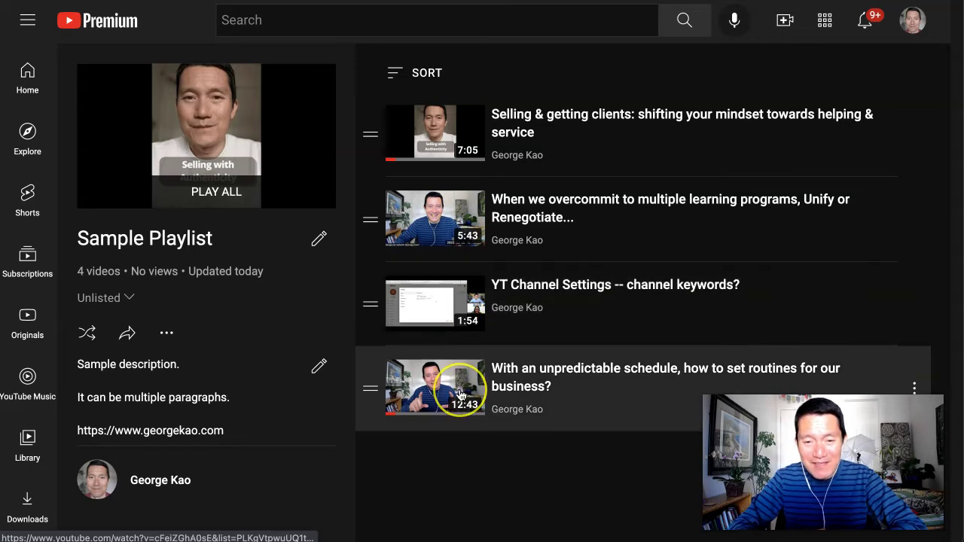
Browse the channel's own uploads in the playlist's add-video dialog again and close it without adding anything.
left_click(167, 334)
left_click(223, 370)
left_click(293, 101)
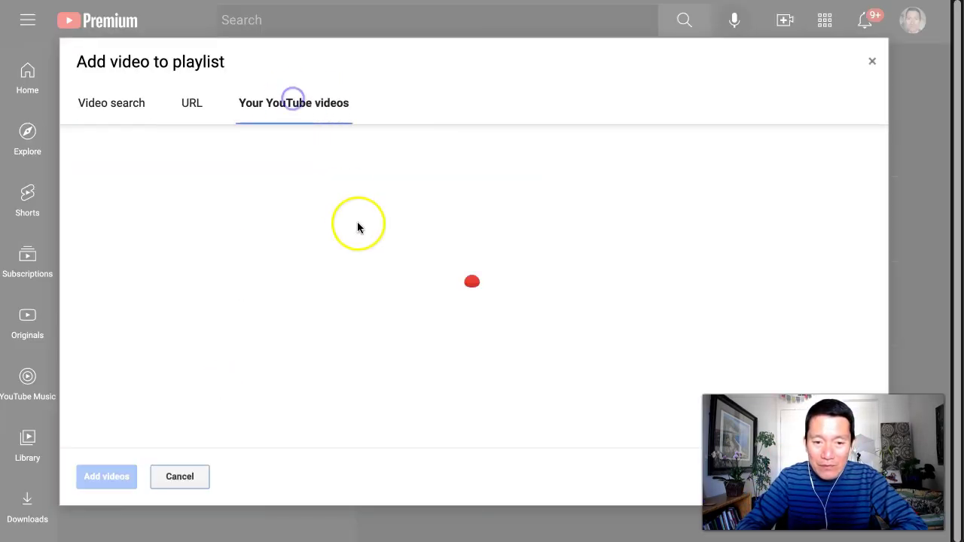
scroll(369, 254, "down", 6)
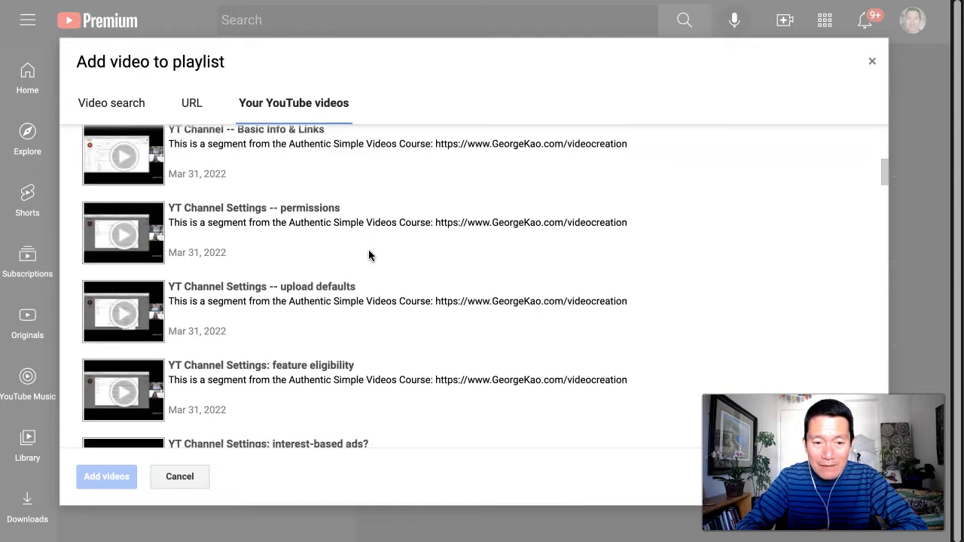
scroll(368, 251, "down", 5)
left_click(301, 205)
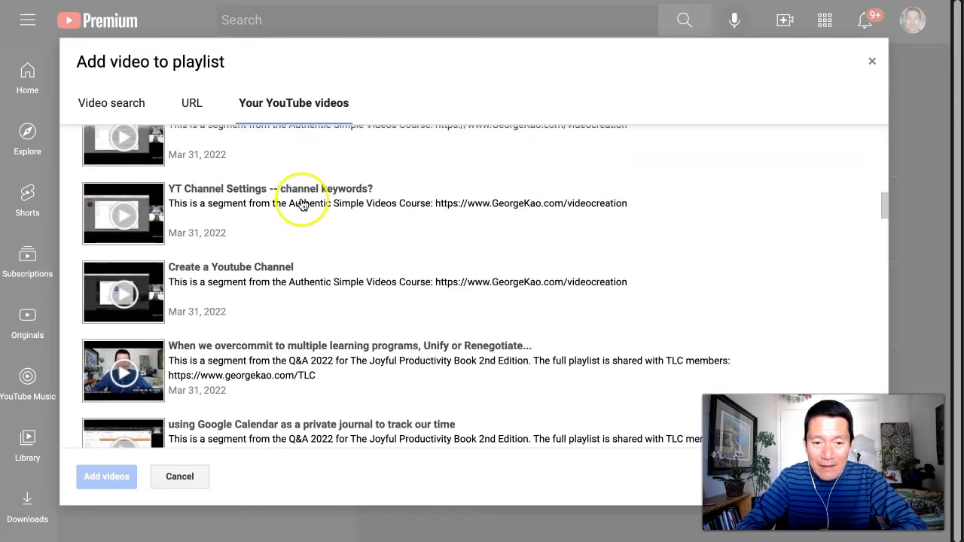
scroll(250, 218, "down", 2)
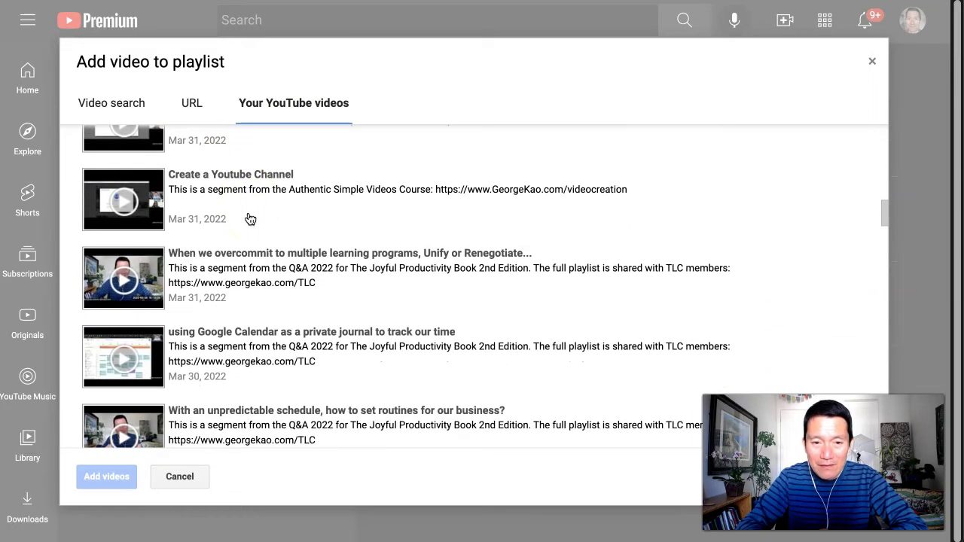
scroll(250, 218, "up", 1)
left_click(265, 161)
scroll(221, 257, "down", 1)
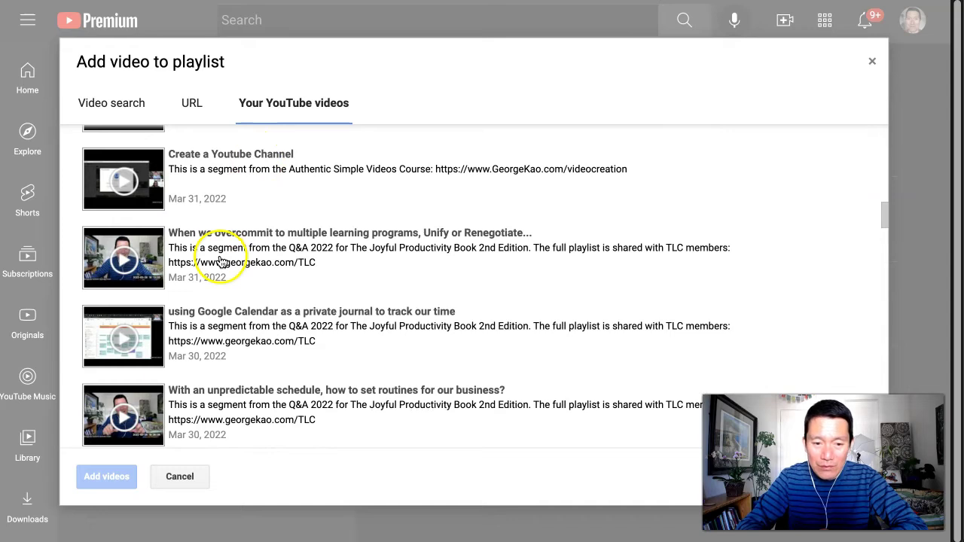
scroll(221, 260, "down", 1)
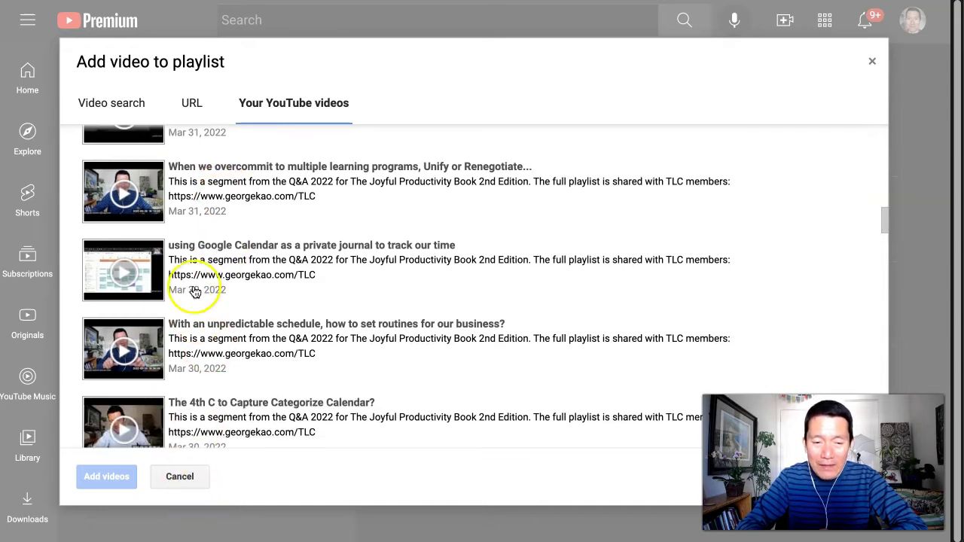
left_click(181, 477)
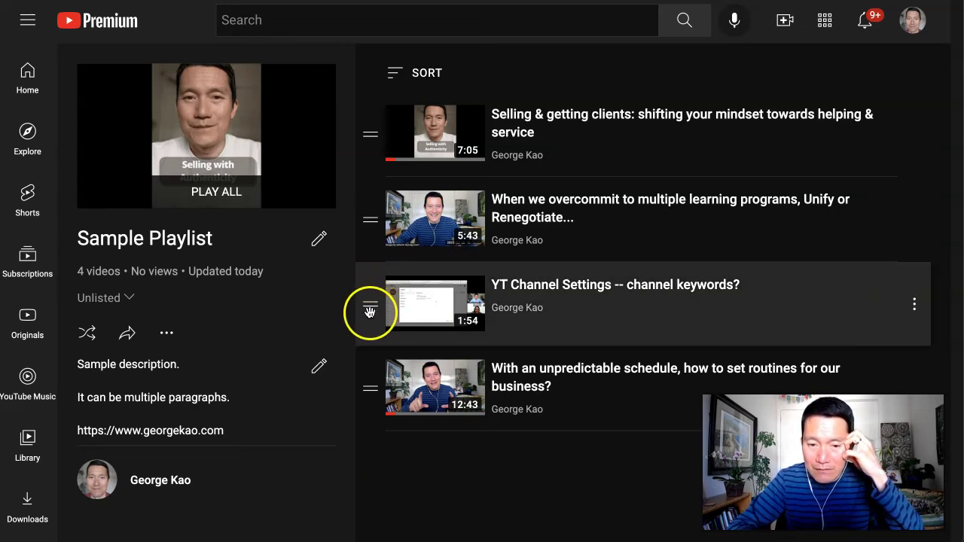
Move the "YT Channel Settings" video to the top of the playlist and set the "When we overcommit" video as the playlist thumbnail.
left_click_drag(371, 303, 370, 143)
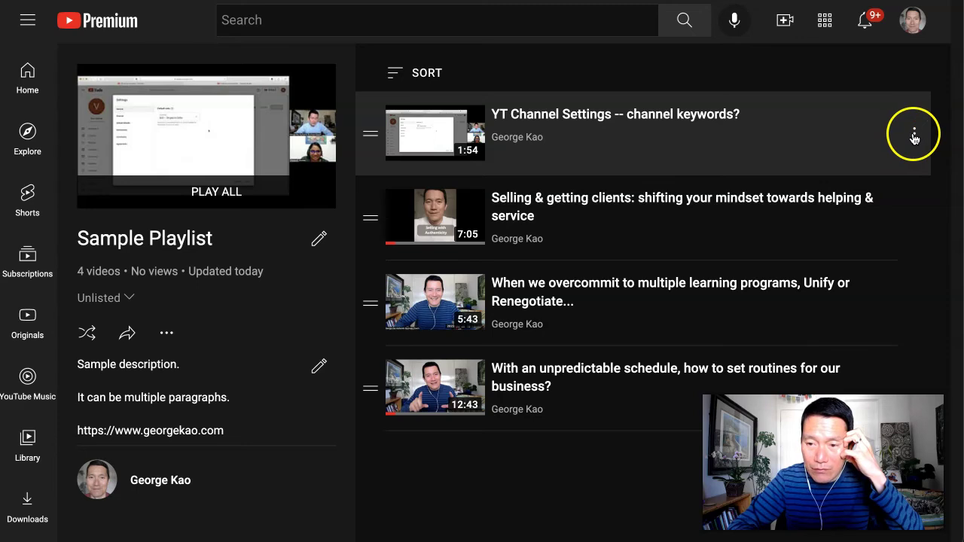
left_click(914, 137)
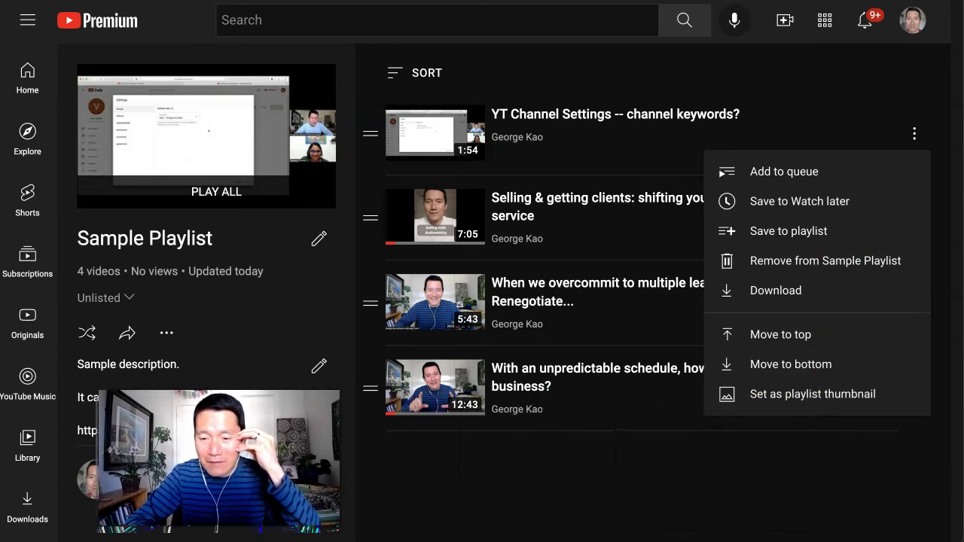
left_click(768, 462)
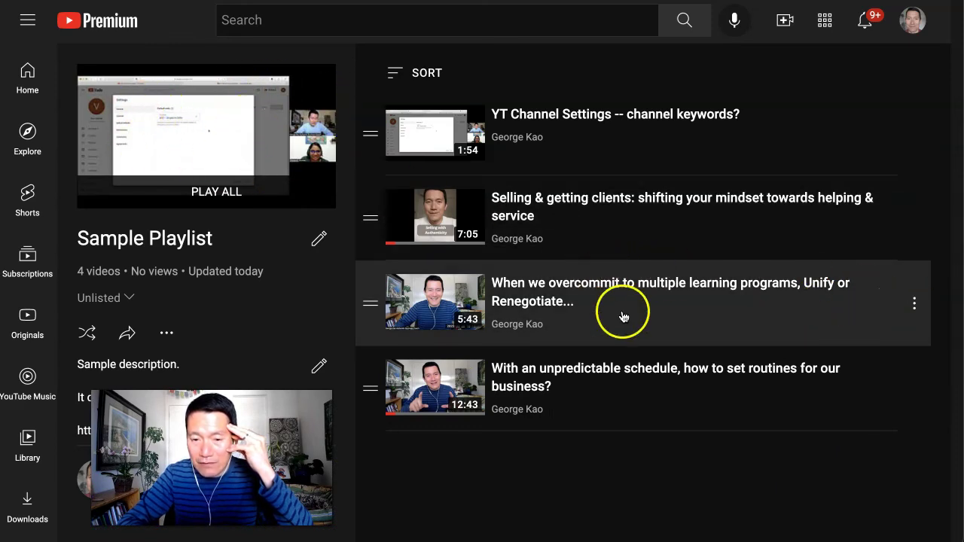
left_click(916, 303)
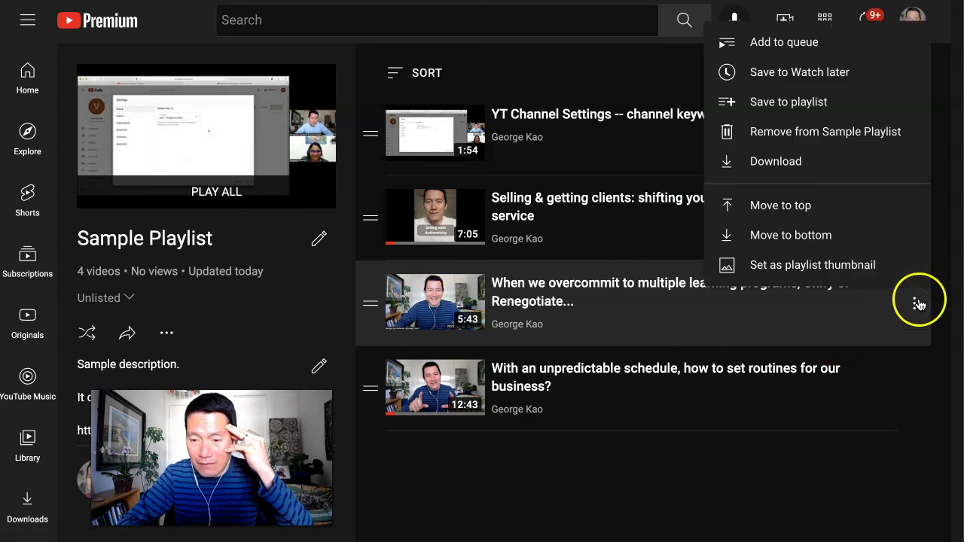
left_click(868, 269)
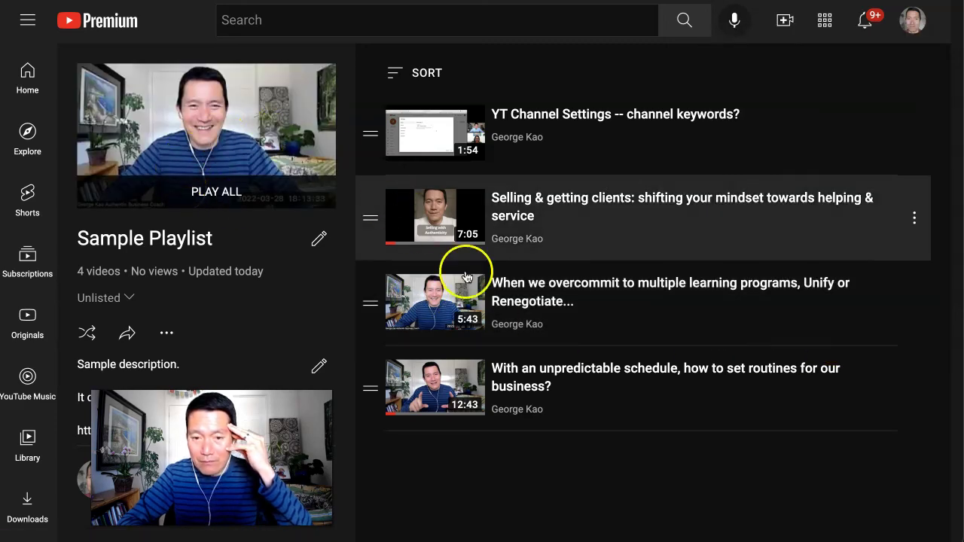